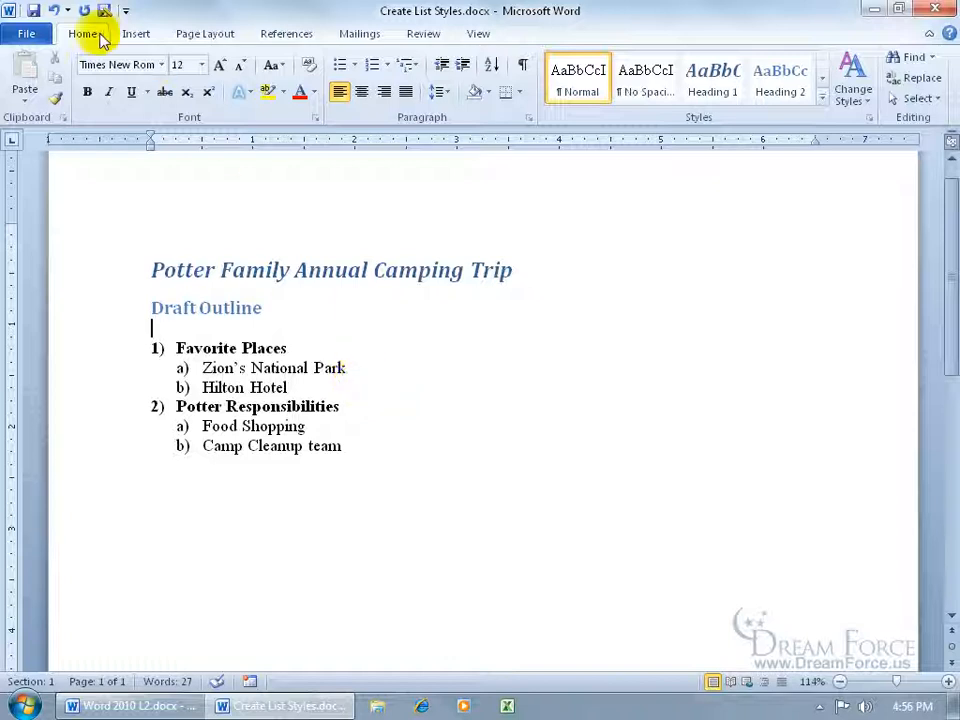
# Step: Start defining a new multilevel list style and name it Fancy
pyautogui.click(416, 66)
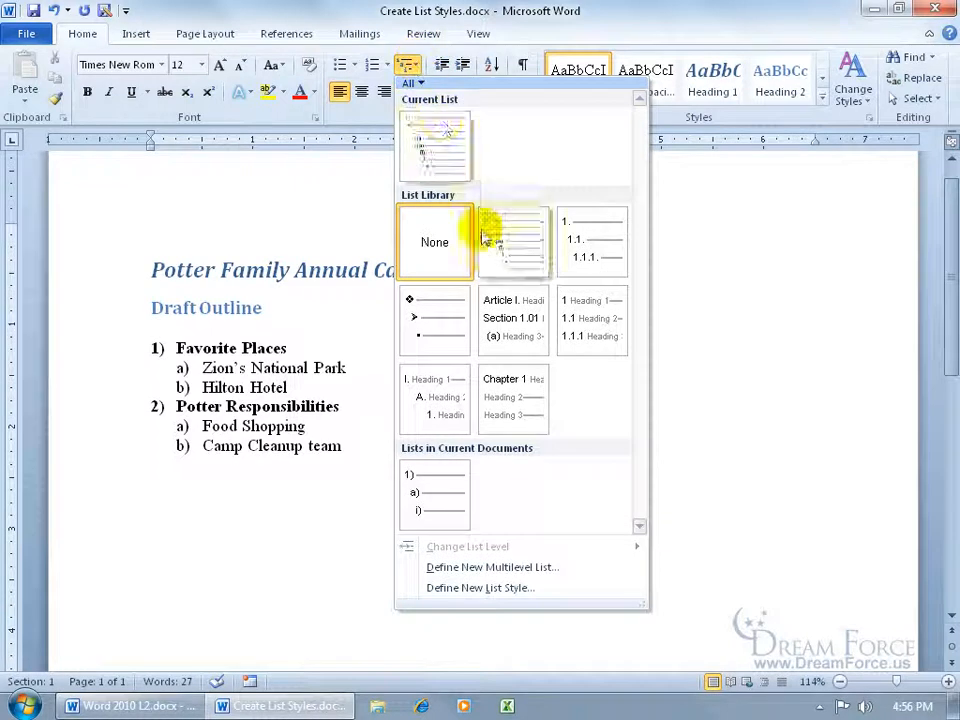
pyautogui.click(500, 592)
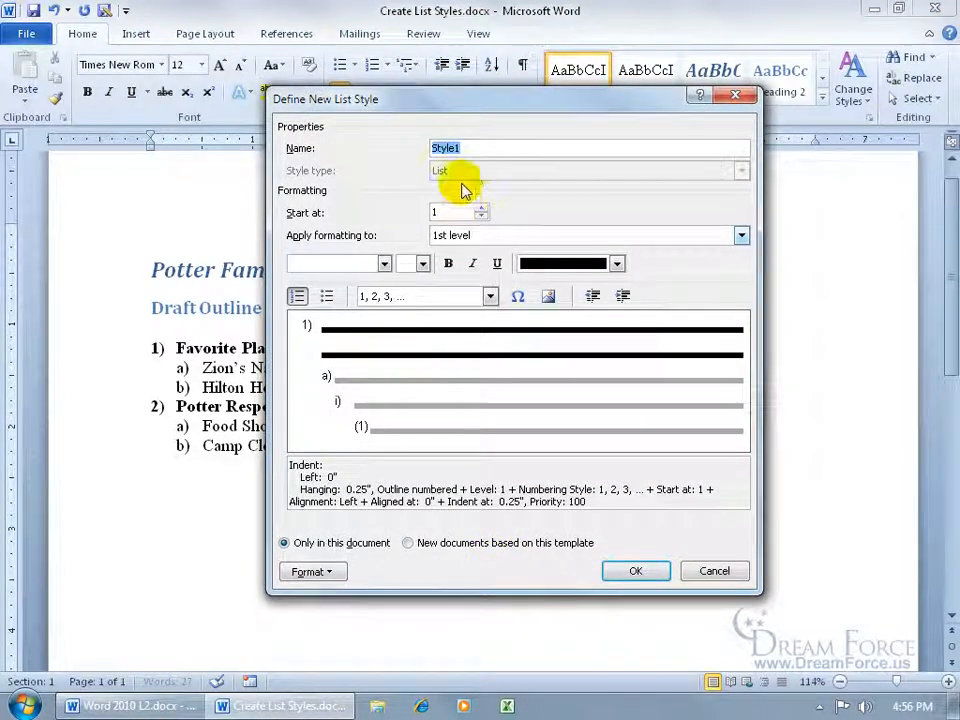
pyautogui.write('Fancy')
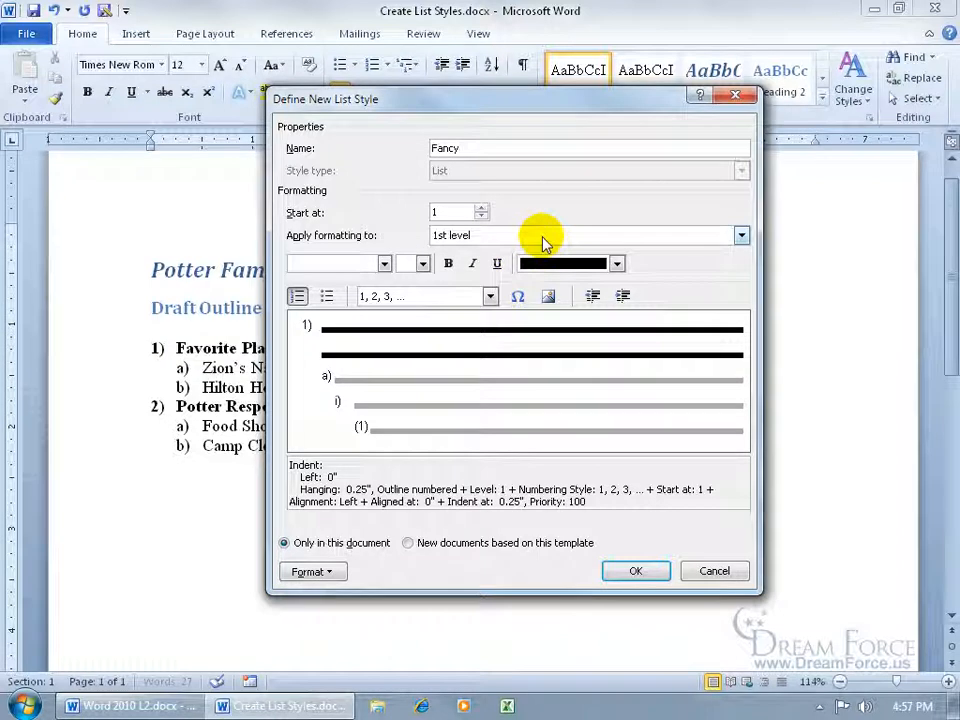
# Step: Format the 2nd level of the list style with the Comic Sans MS font in bold and italic
pyautogui.click(740, 235)
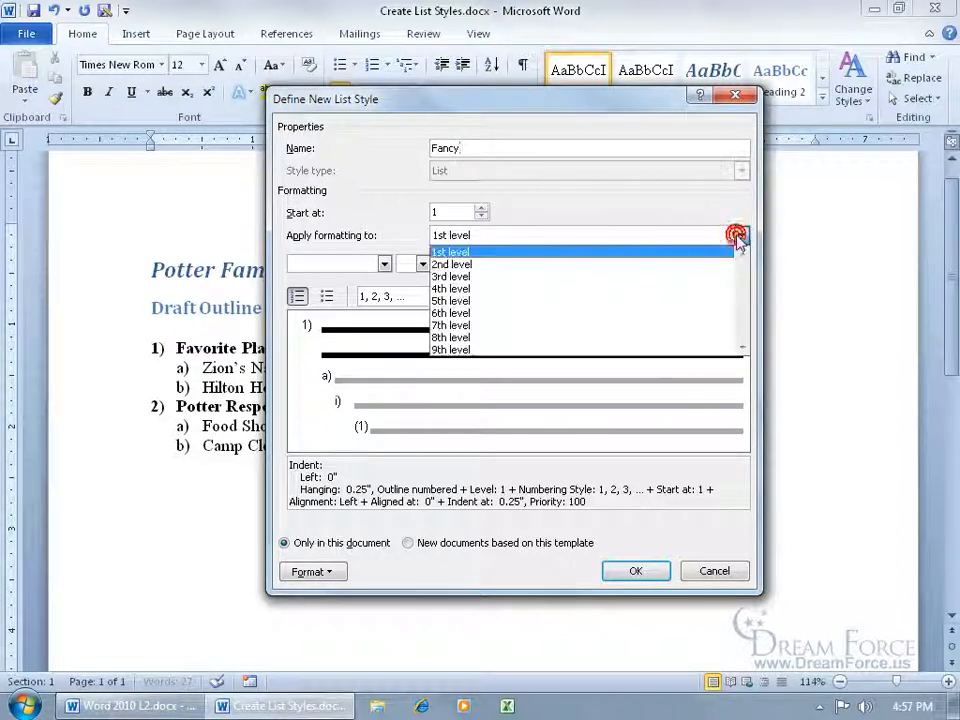
pyautogui.click(684, 264)
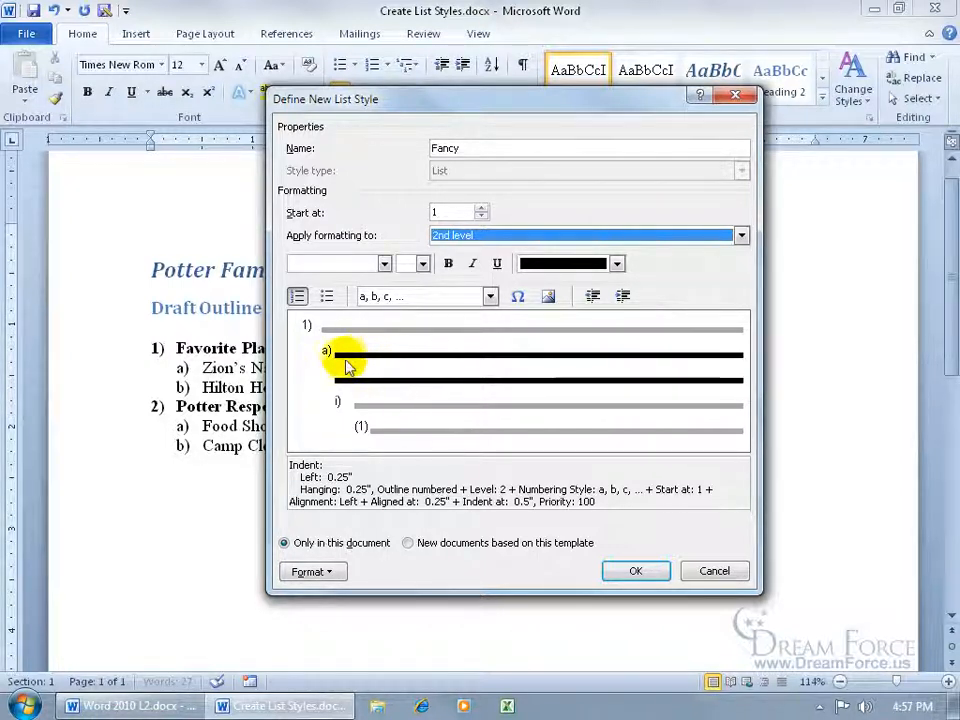
pyautogui.click(384, 263)
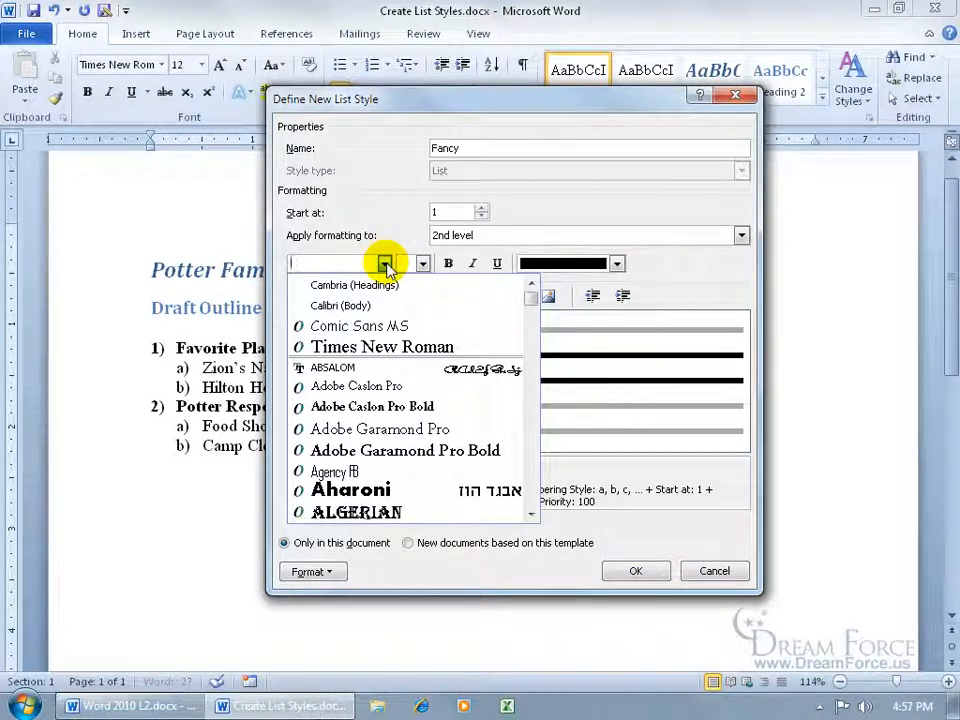
pyautogui.write('Comic Sans MS')
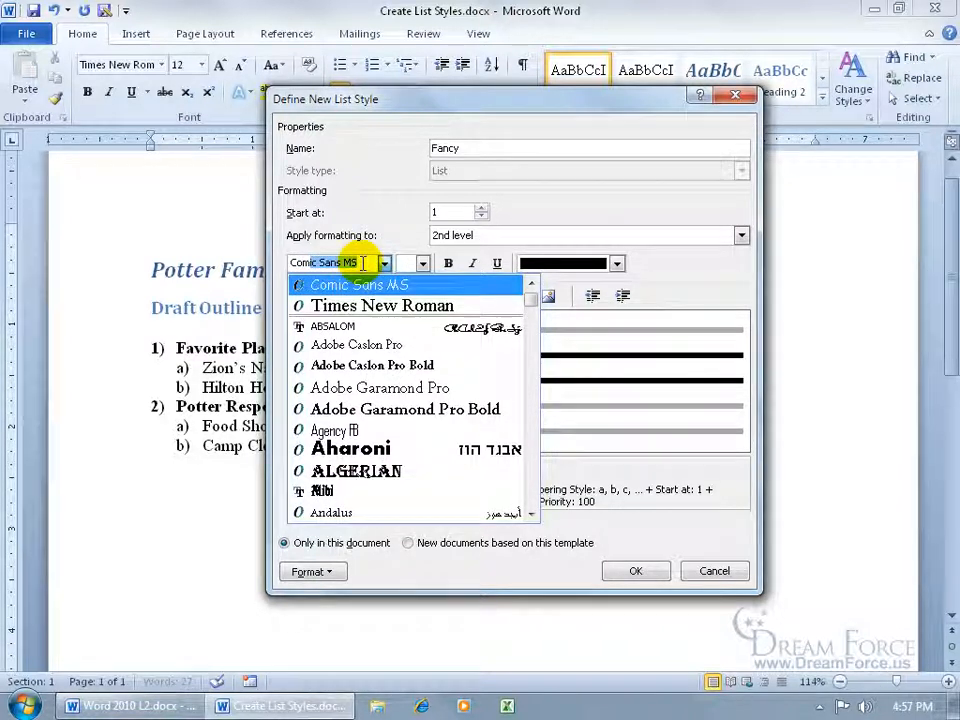
pyautogui.press('Return')
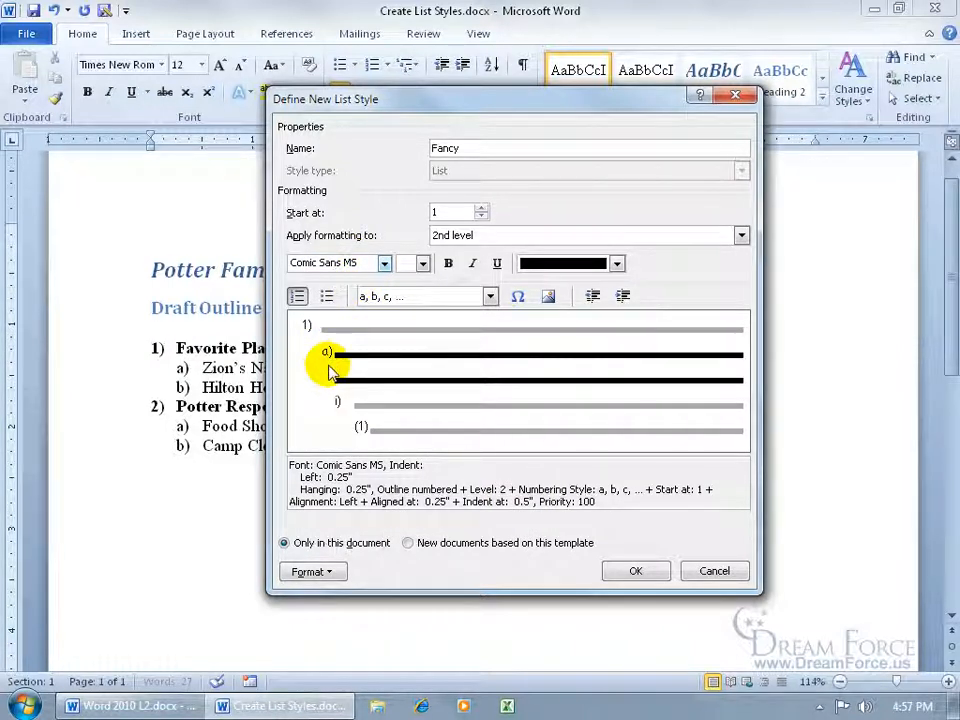
pyautogui.click(423, 263)
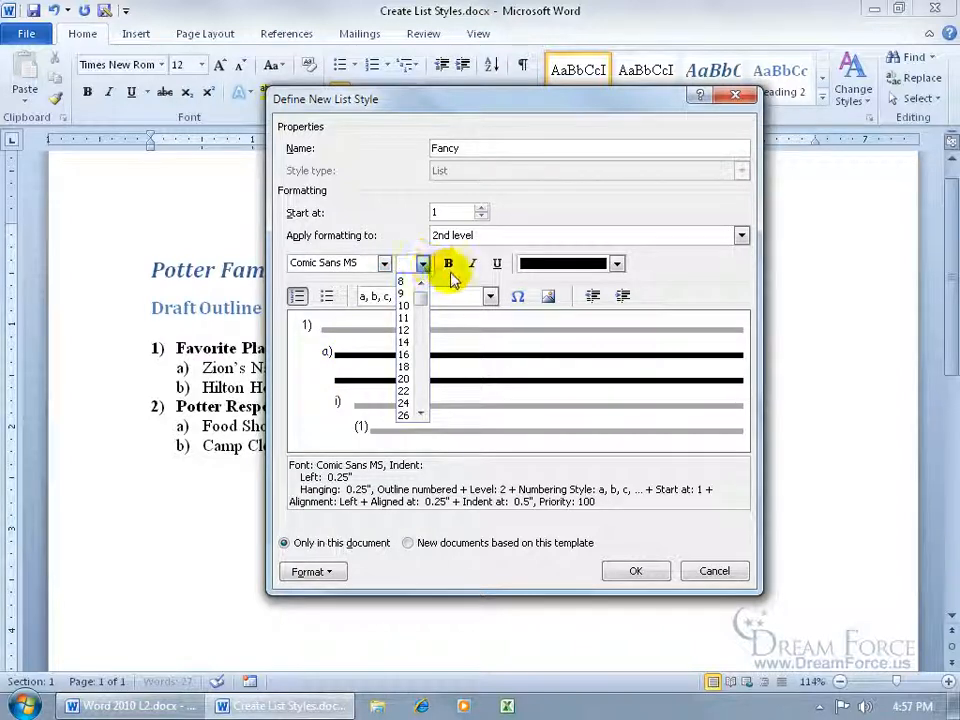
pyautogui.click(449, 265)
pyautogui.click(473, 263)
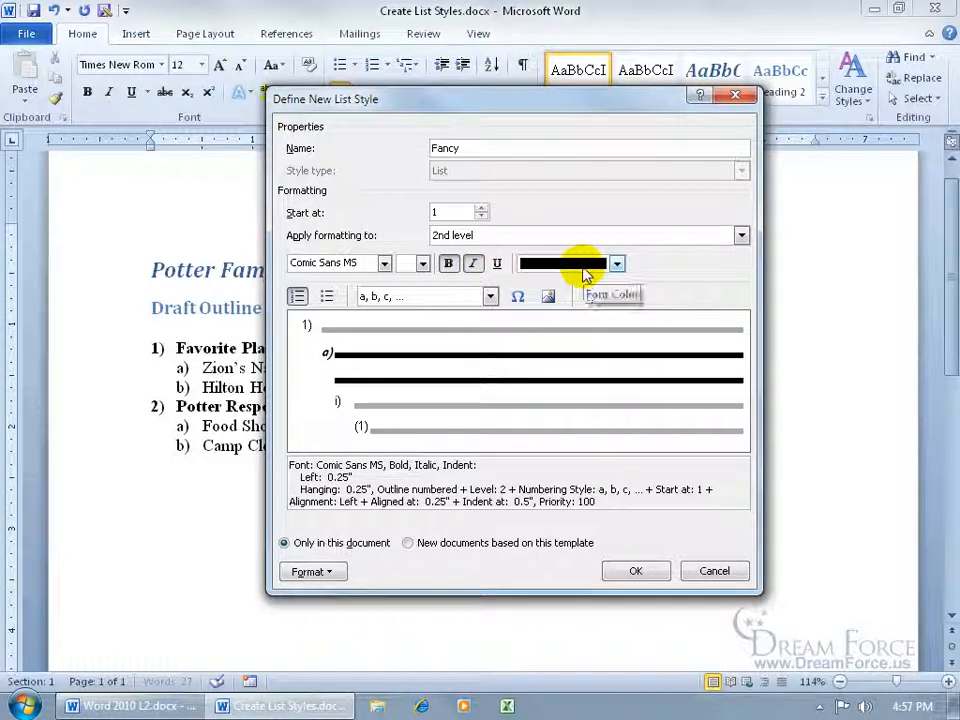
# Step: Import Desert.jpg from the Sample Pictures folder as a new picture bullet and use it for the style's 2nd level
pyautogui.click(490, 296)
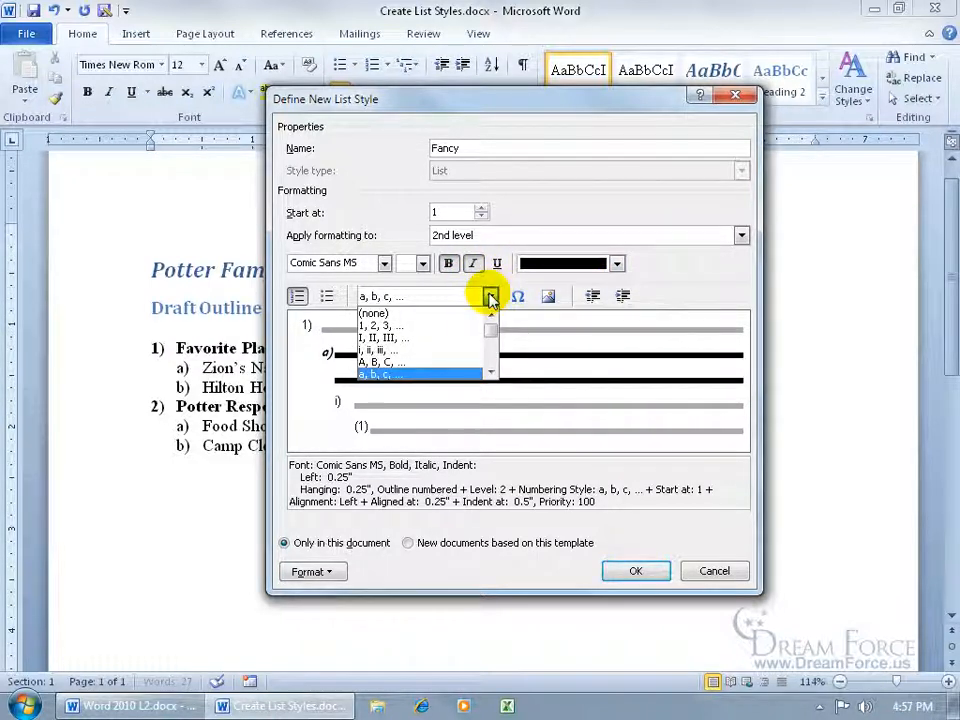
pyautogui.moveTo(490, 322); pyautogui.dragTo(493, 360)
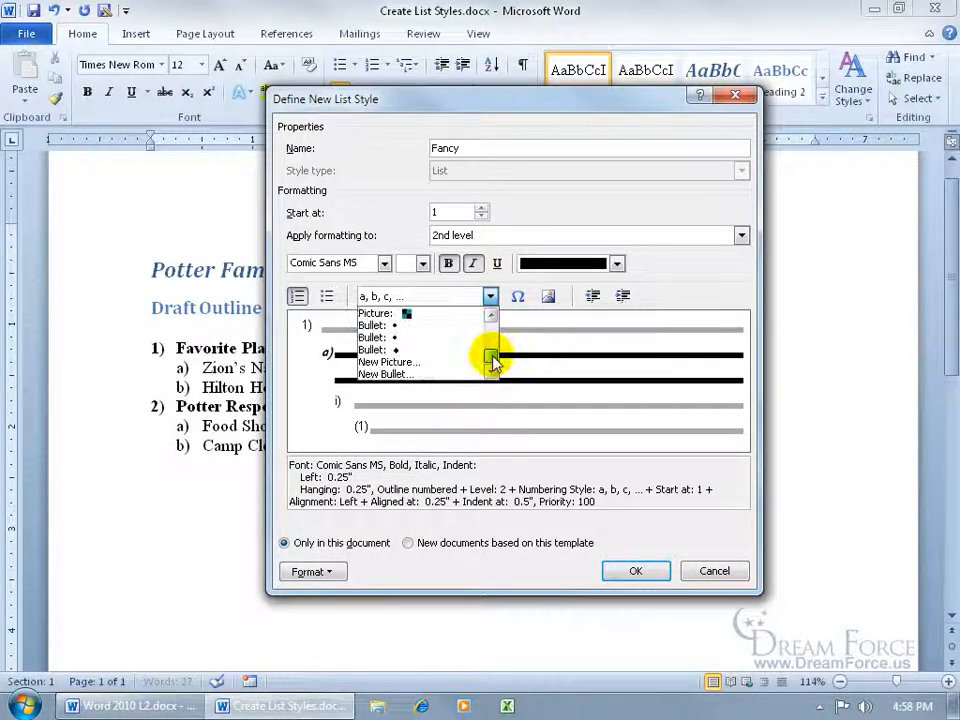
pyautogui.click(420, 363)
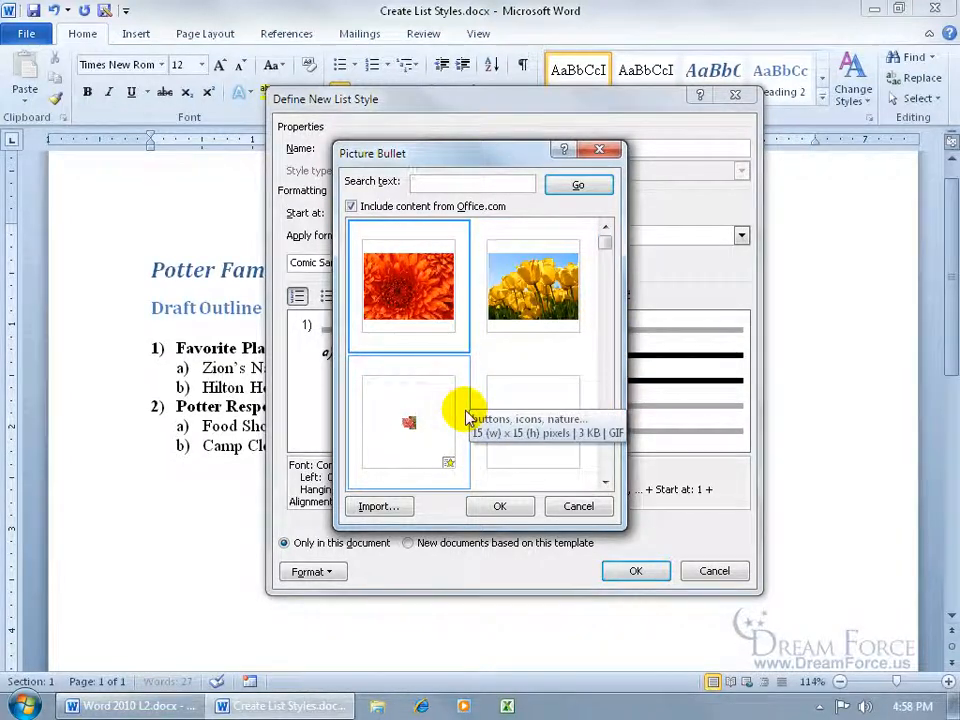
pyautogui.click(605, 481)
pyautogui.click(605, 481)
pyautogui.click(605, 481)
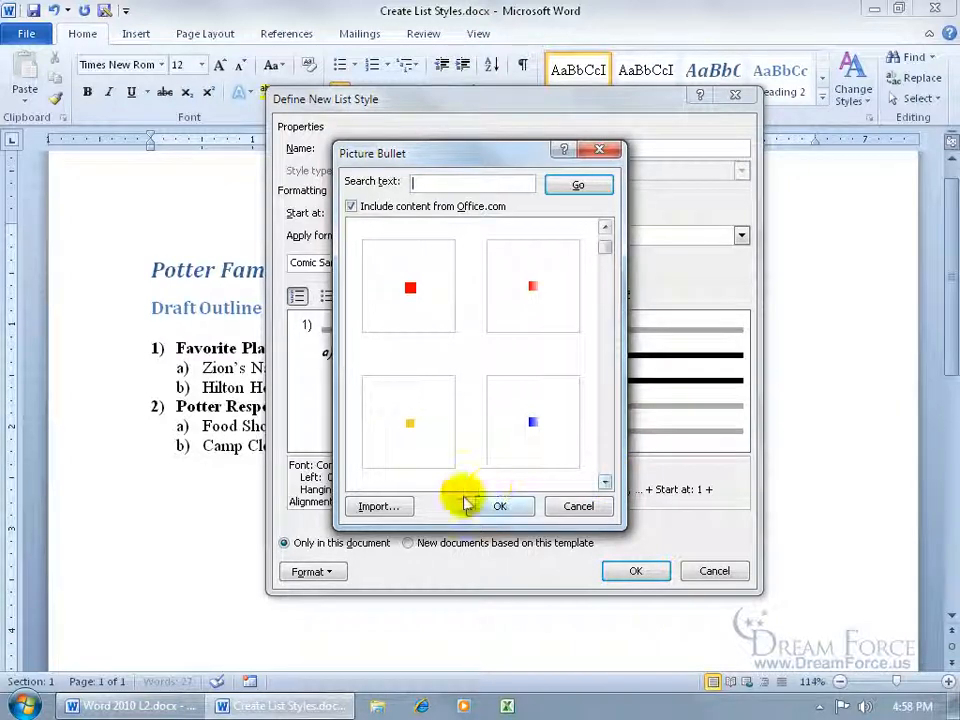
pyautogui.click(378, 506)
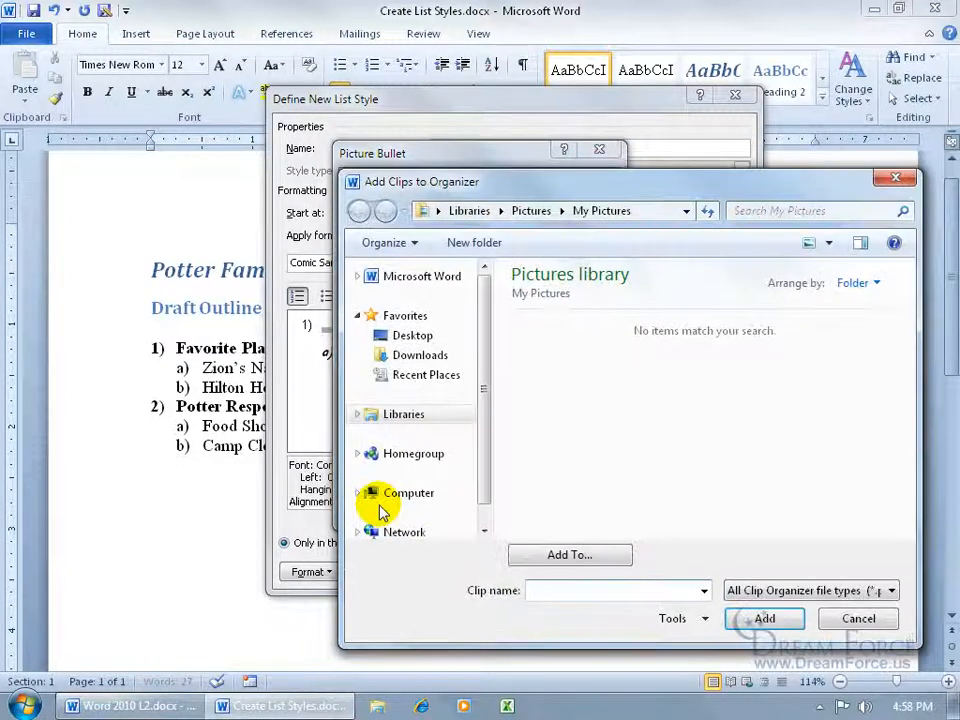
pyautogui.click(533, 212)
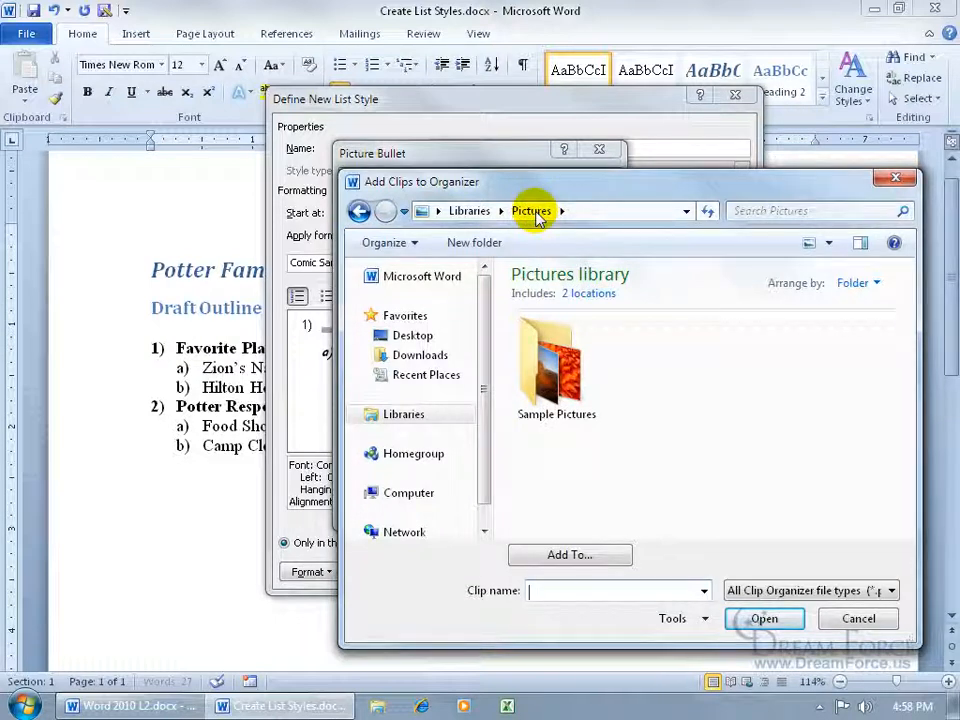
pyautogui.doubleClick(548, 370)
pyautogui.doubleClick(657, 352)
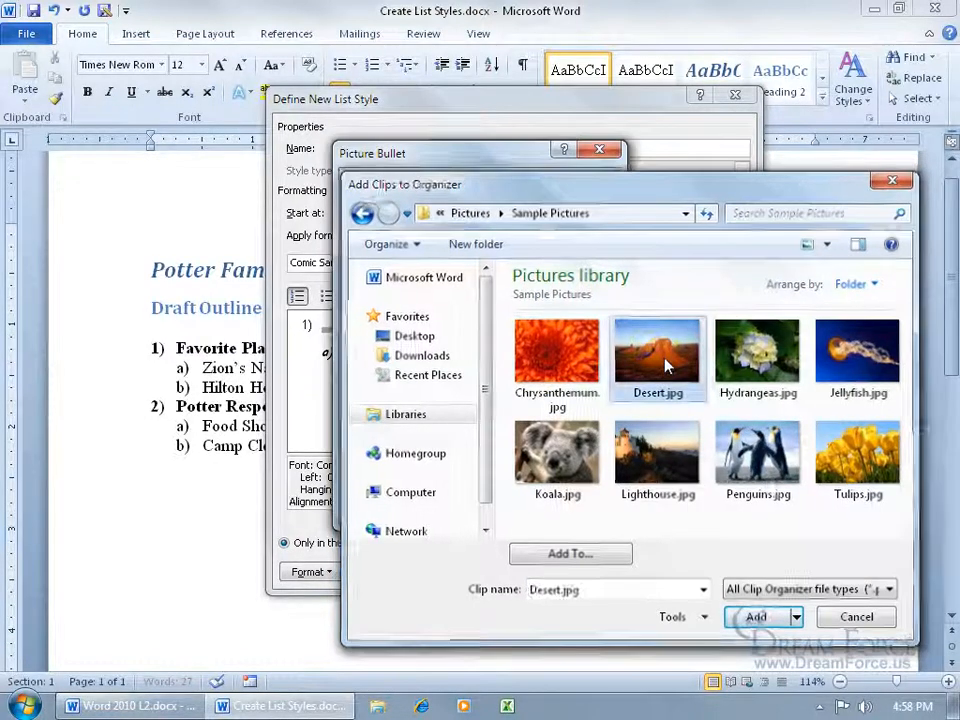
pyautogui.click(416, 414)
pyautogui.doubleClick(416, 414)
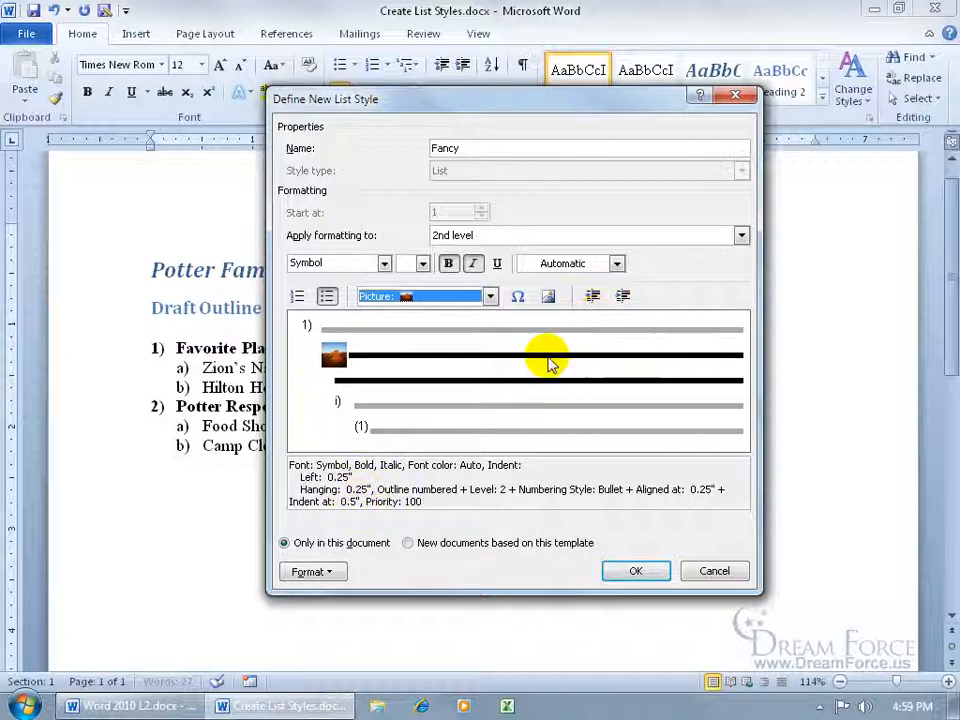
# Step: Add all caps and a double underline to the 2nd level's font formatting
pyautogui.click(330, 572)
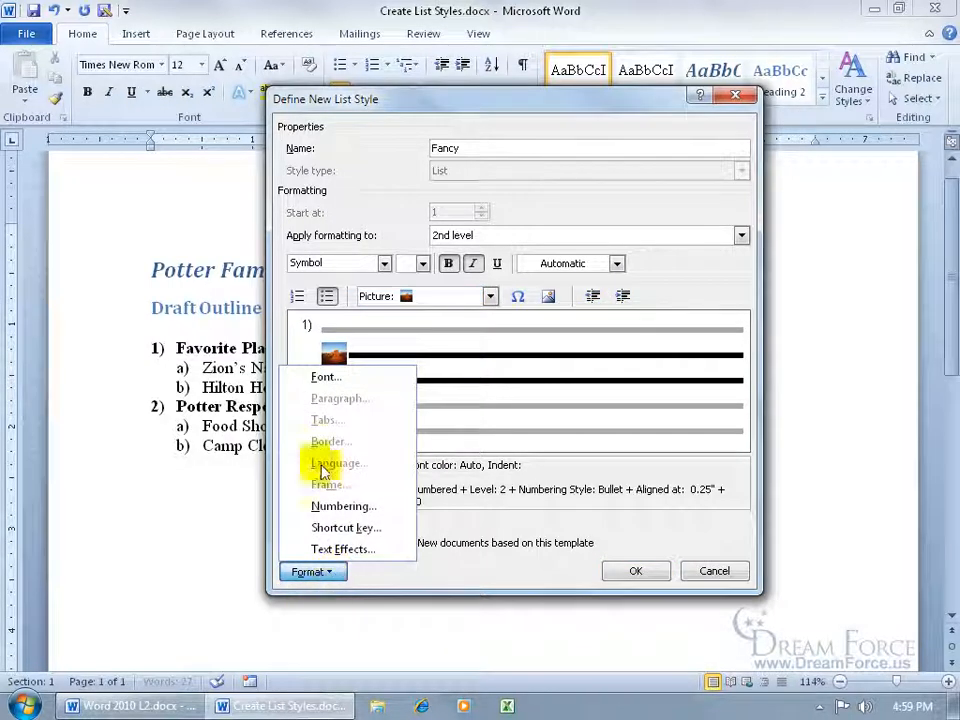
pyautogui.click(330, 377)
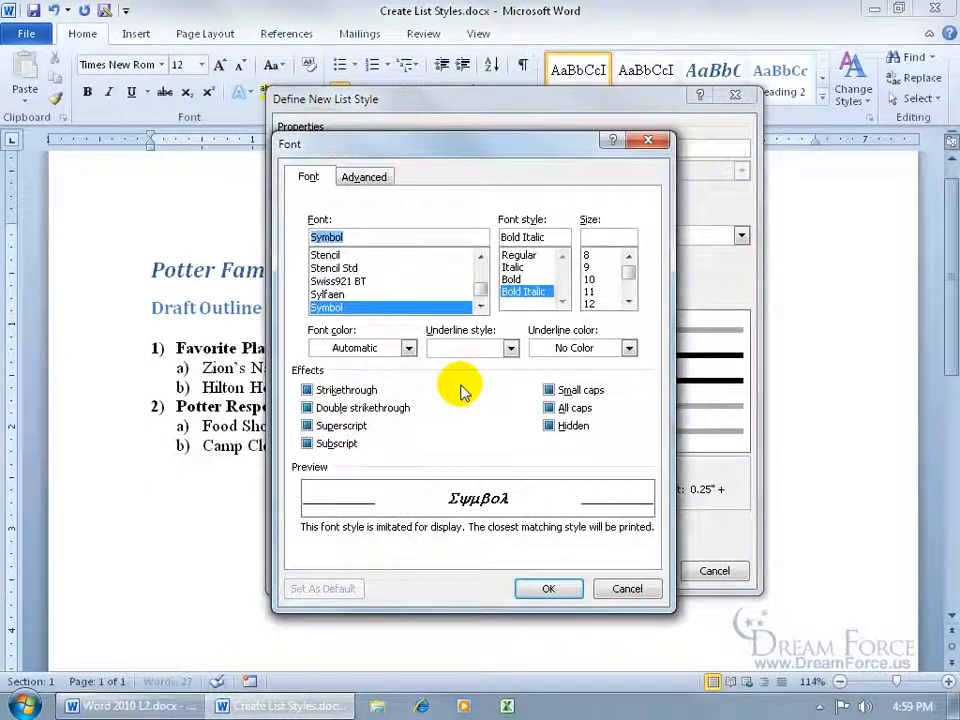
pyautogui.click(550, 408)
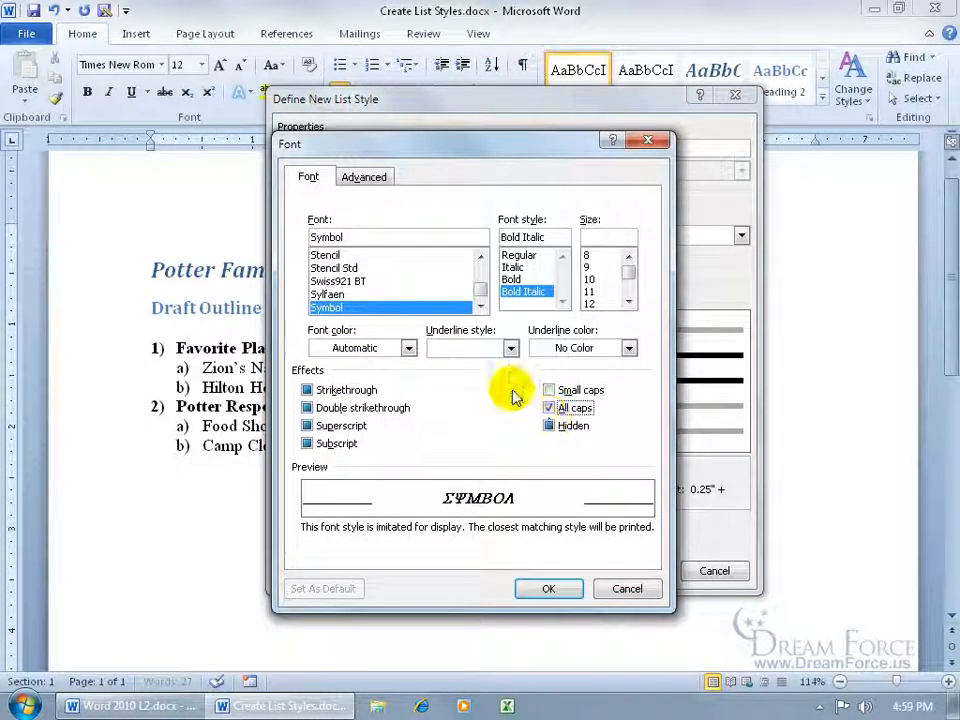
pyautogui.click(510, 347)
pyautogui.click(488, 391)
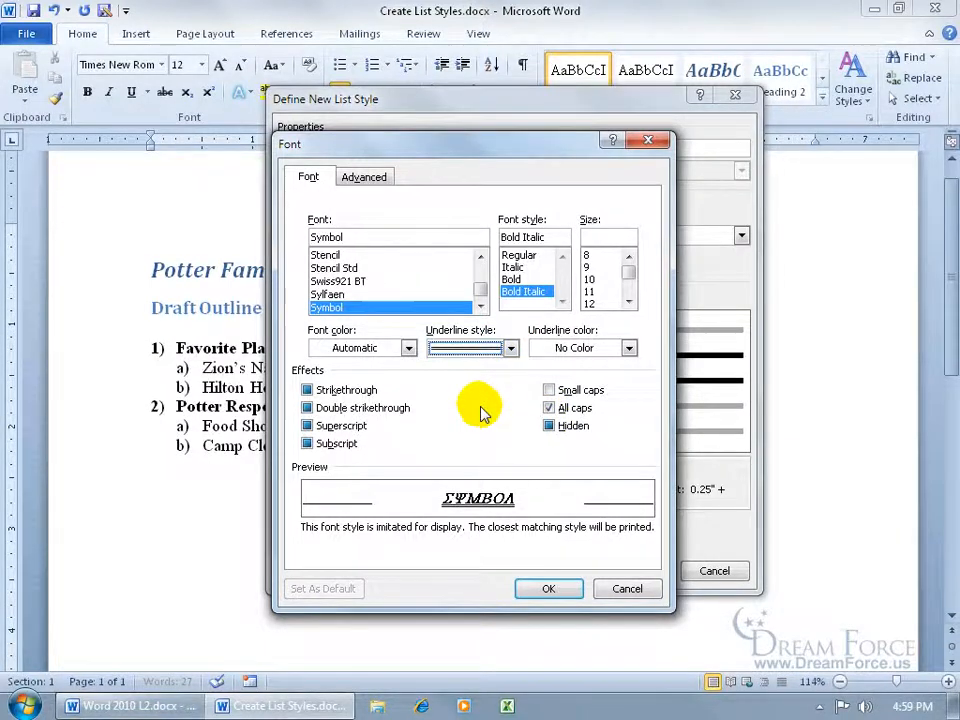
pyautogui.click(549, 588)
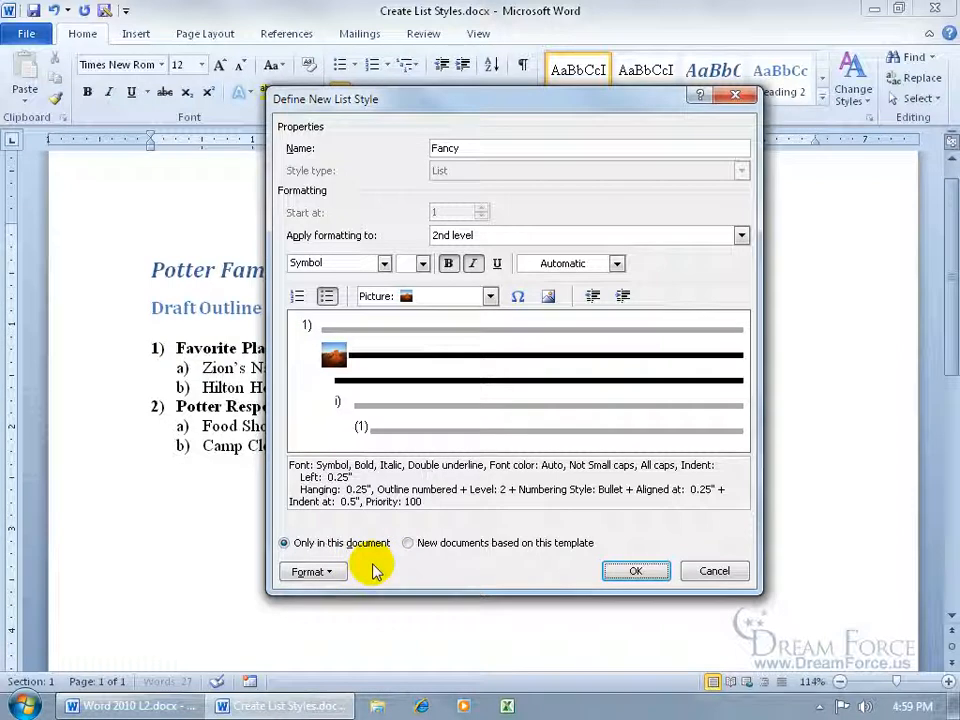
# Step: Save the Fancy style for new documents based on this template, and remove its numbering from the blank line under Draft Outline
pyautogui.click(408, 543)
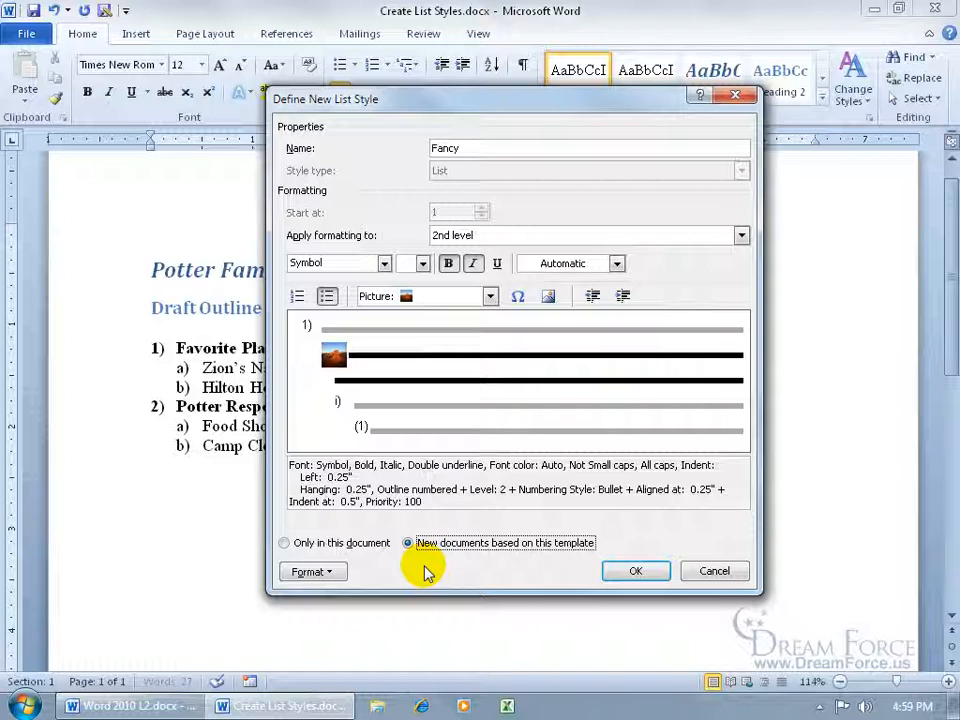
pyautogui.click(628, 570)
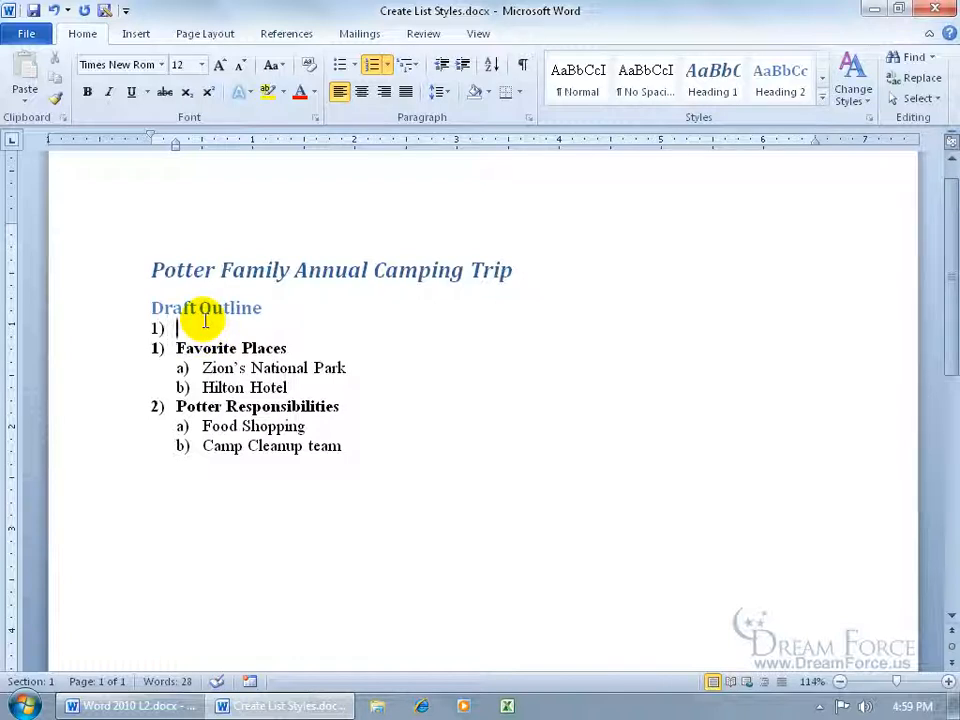
pyautogui.press('BackSpace')
pyautogui.press('BackSpace')
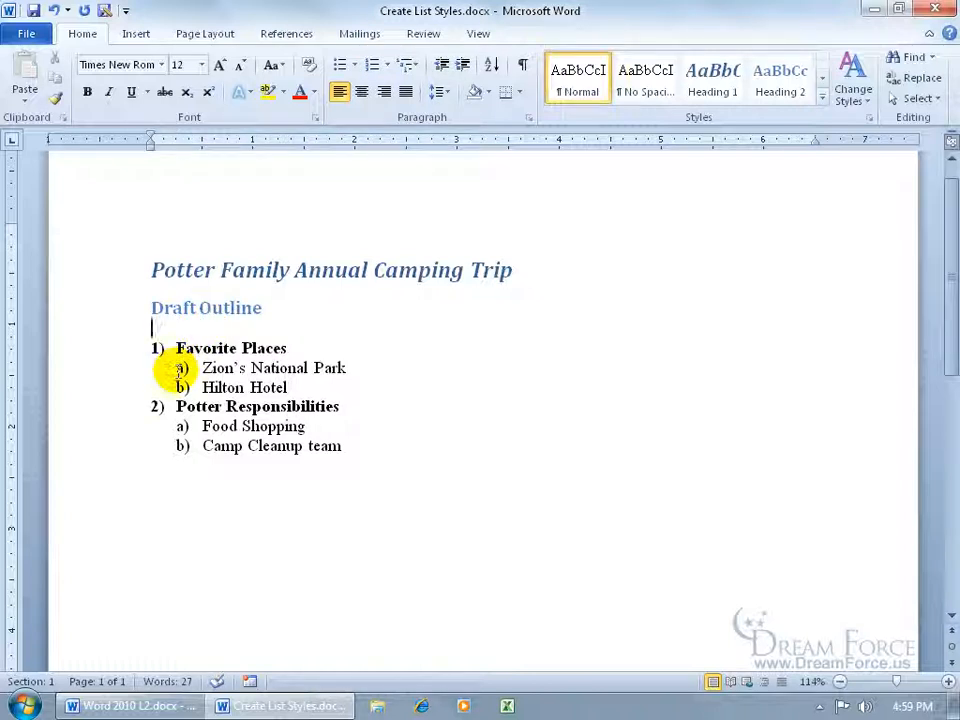
# Step: Apply the Fancy list style to the outline list containing Zion's National Park
pyautogui.click(201, 368)
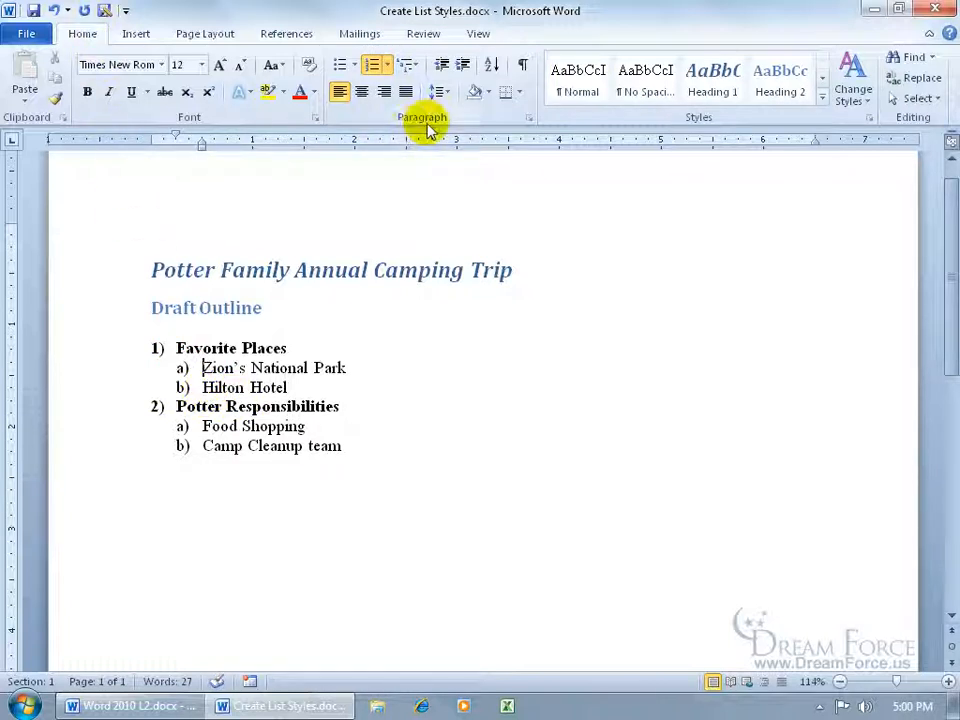
pyautogui.click(418, 66)
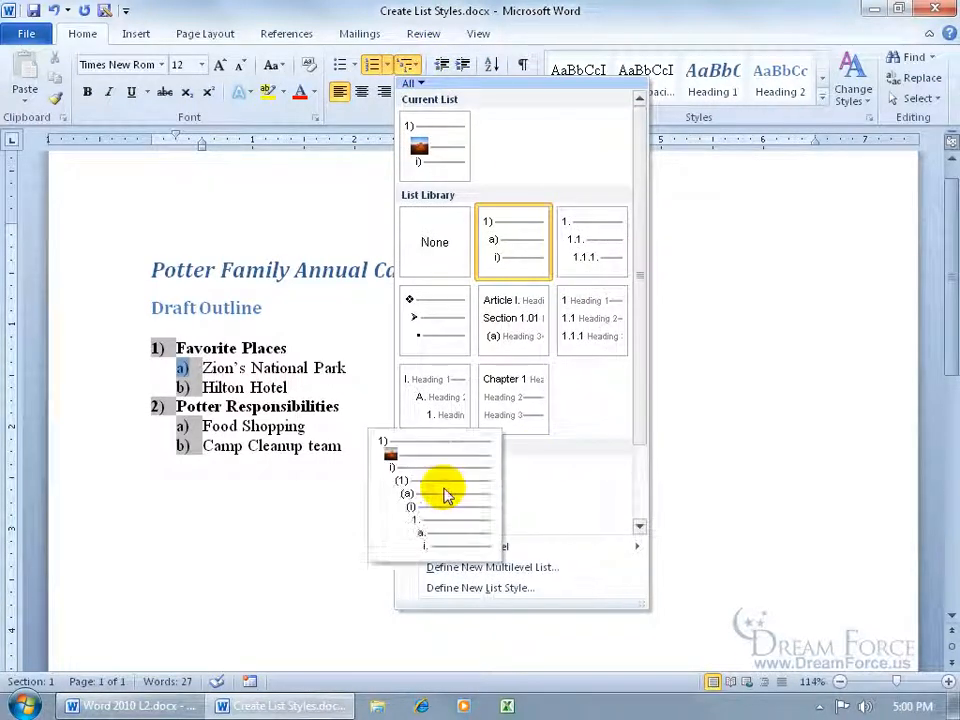
pyautogui.click(443, 489)
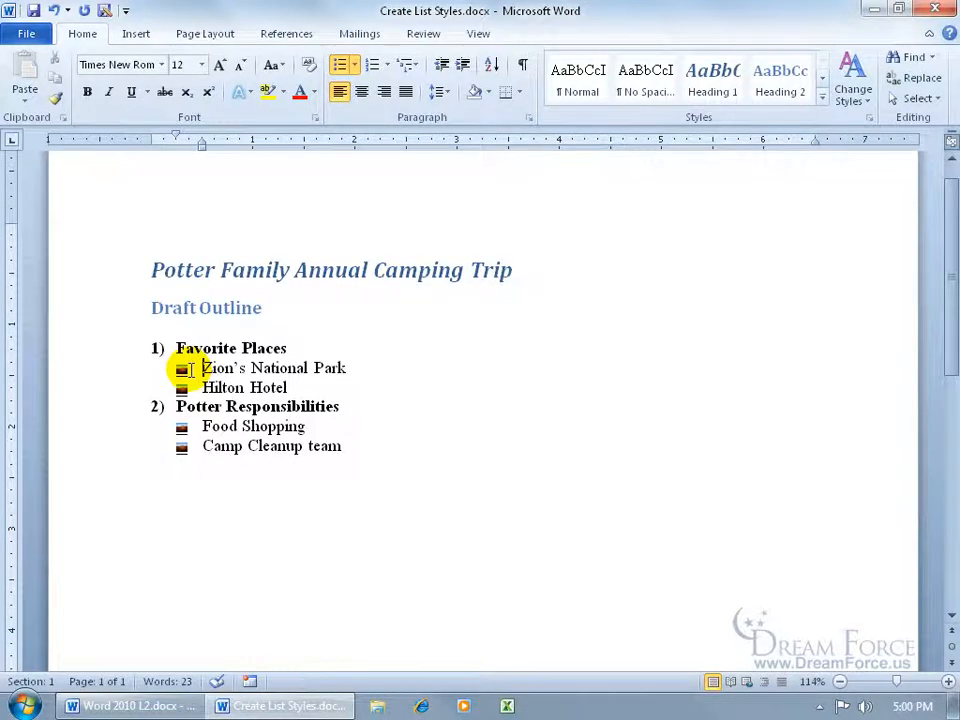
# Step: Create a new blank document and look up the Fancy style among its multilevel list styles
pyautogui.click(28, 34)
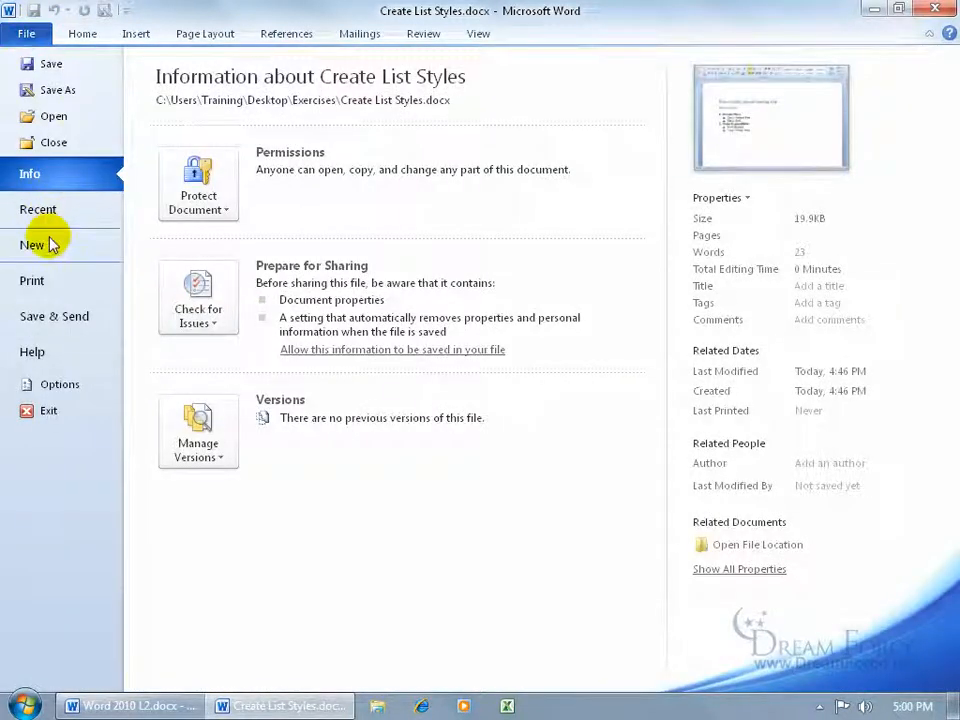
pyautogui.click(45, 245)
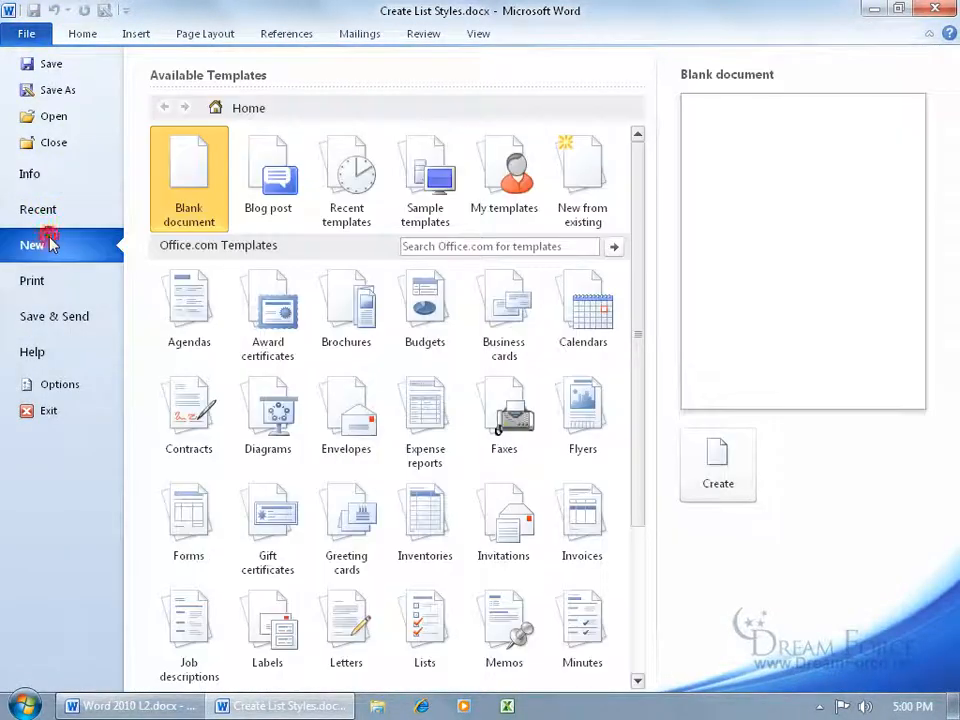
pyautogui.doubleClick(189, 178)
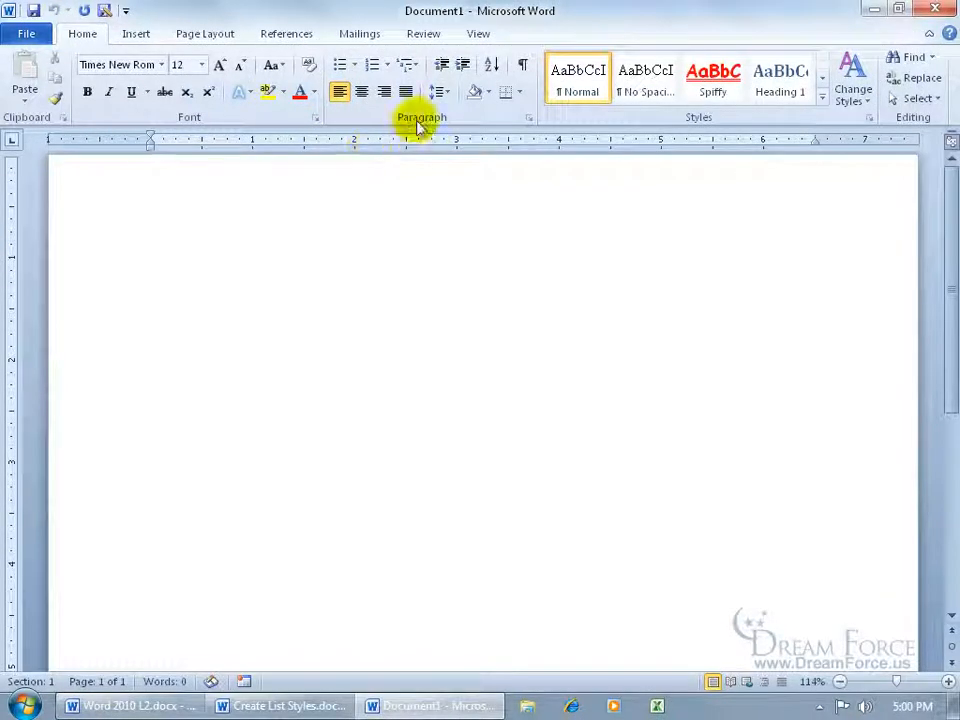
pyautogui.click(416, 66)
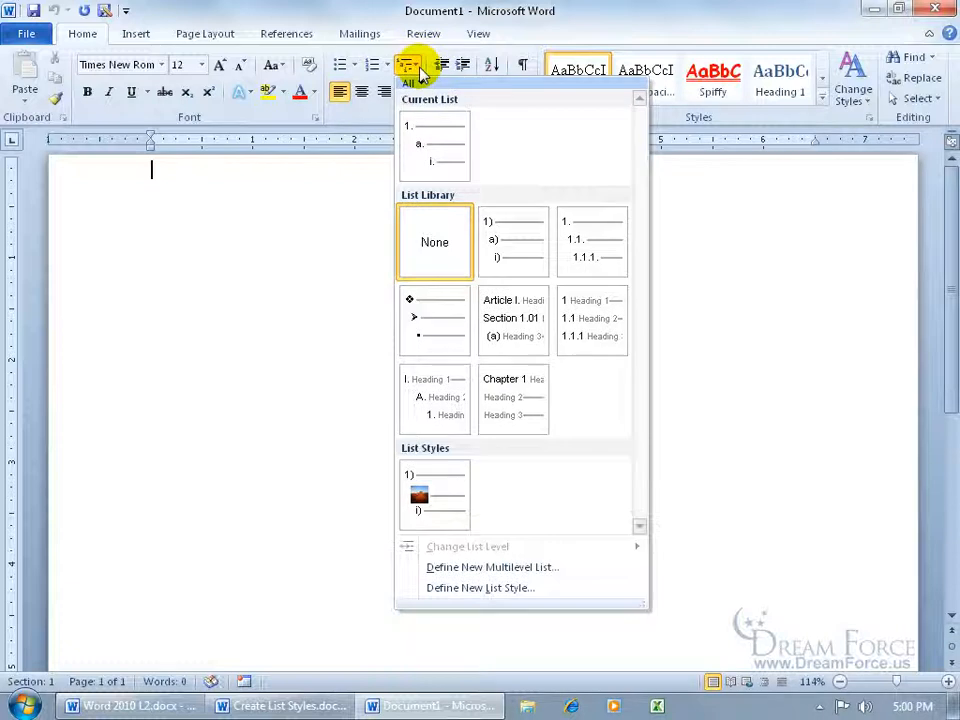
pyautogui.moveTo(441, 492)
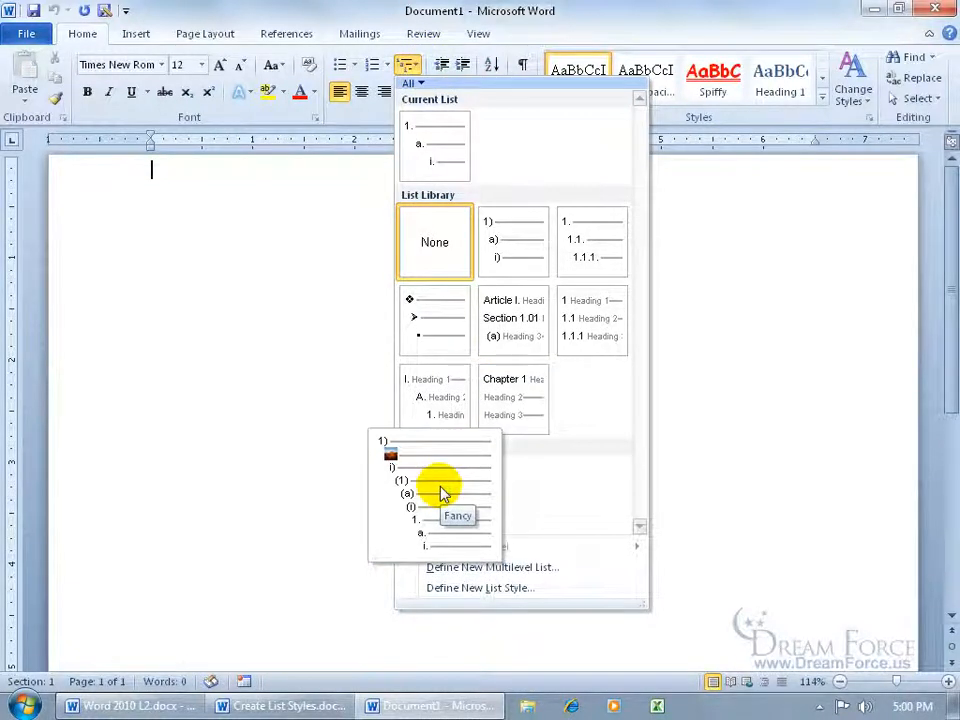